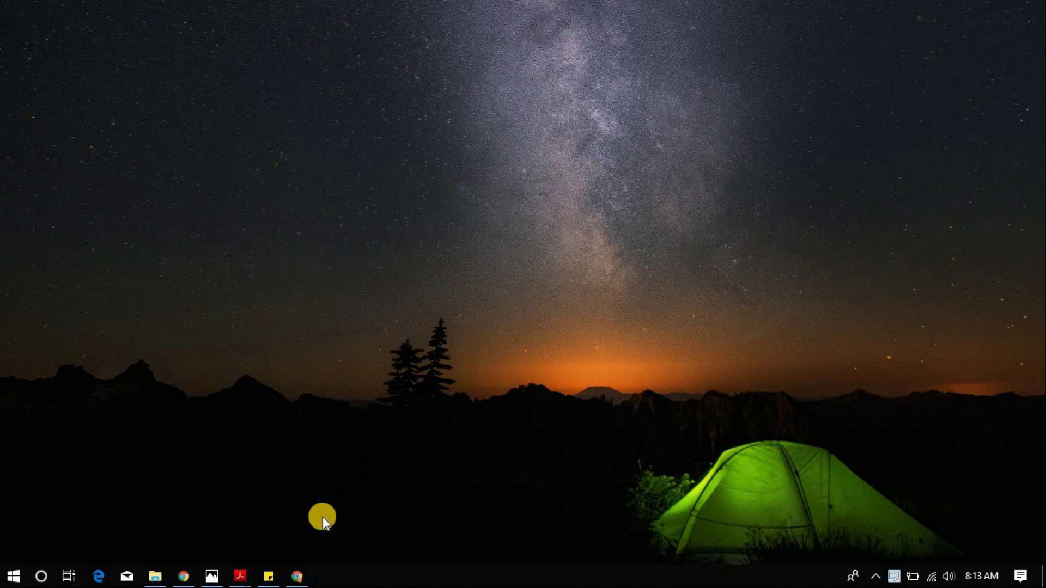
Launch Chrome from the taskbar and focus the address bar to go to yahoomail.com
{"action": "left_click", "coordinate": [297, 577]}
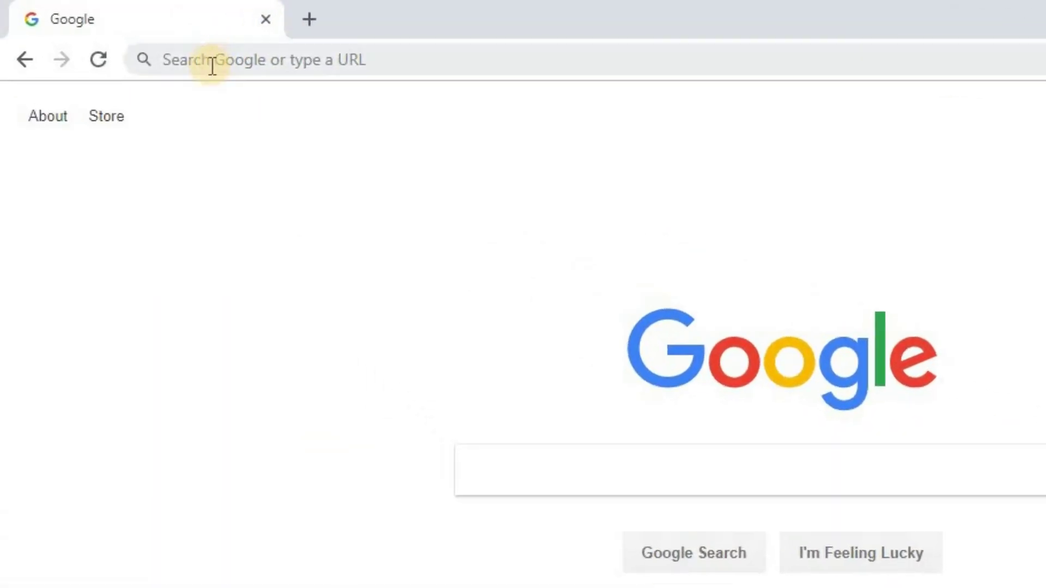
{"action": "left_click", "coordinate": [152, 45]}
{"action": "type", "text": "ya"}
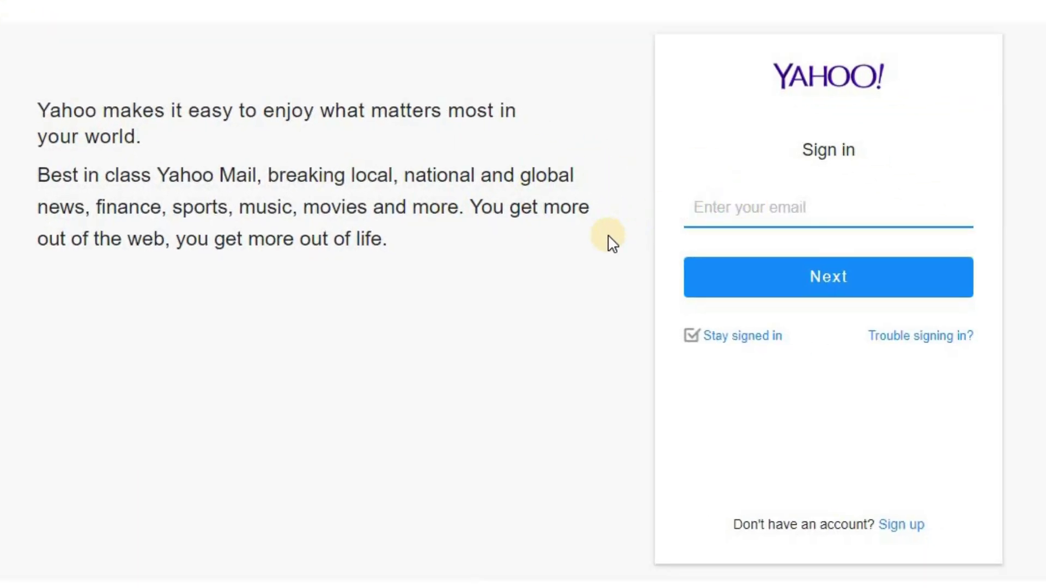
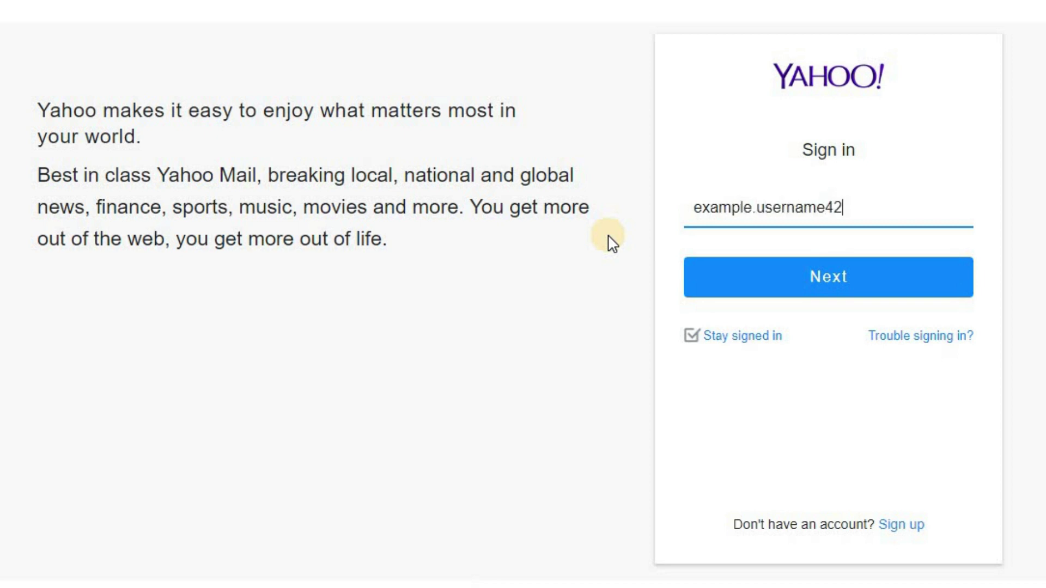
Sign in with the email and password to reach the Yahoo Mail inbox
{"action": "left_click", "coordinate": [773, 276]}
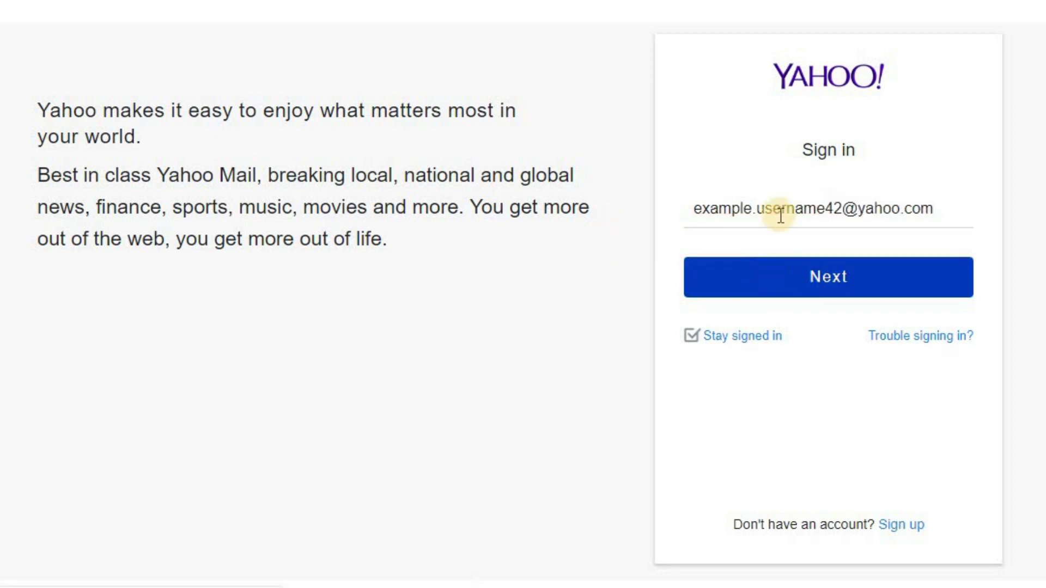
{"action": "left_click", "coordinate": [751, 274]}
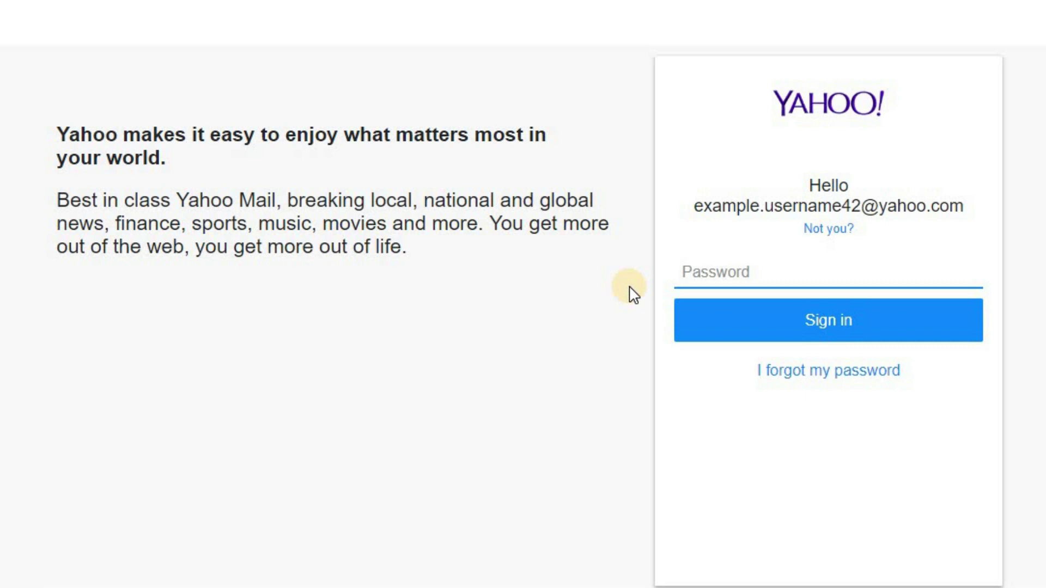
{"action": "type", "text": "••••••••••"}
{"action": "left_click", "coordinate": [818, 326]}
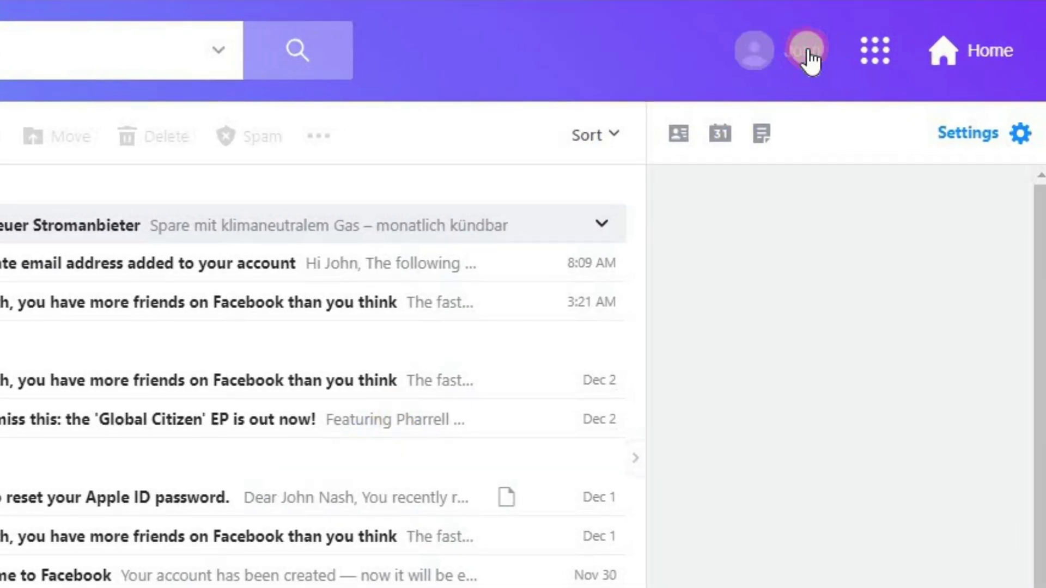
Show the account summary from the profile avatar at the top right
{"action": "left_click", "coordinate": [808, 57]}
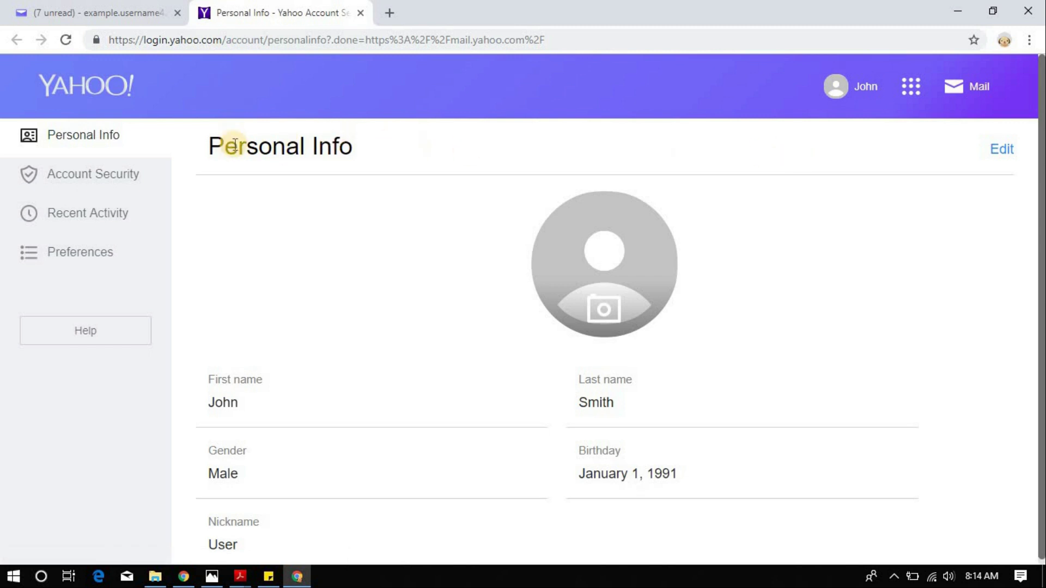
Go to Account Security from the Personal Info sidebar
{"action": "left_click", "coordinate": [75, 180]}
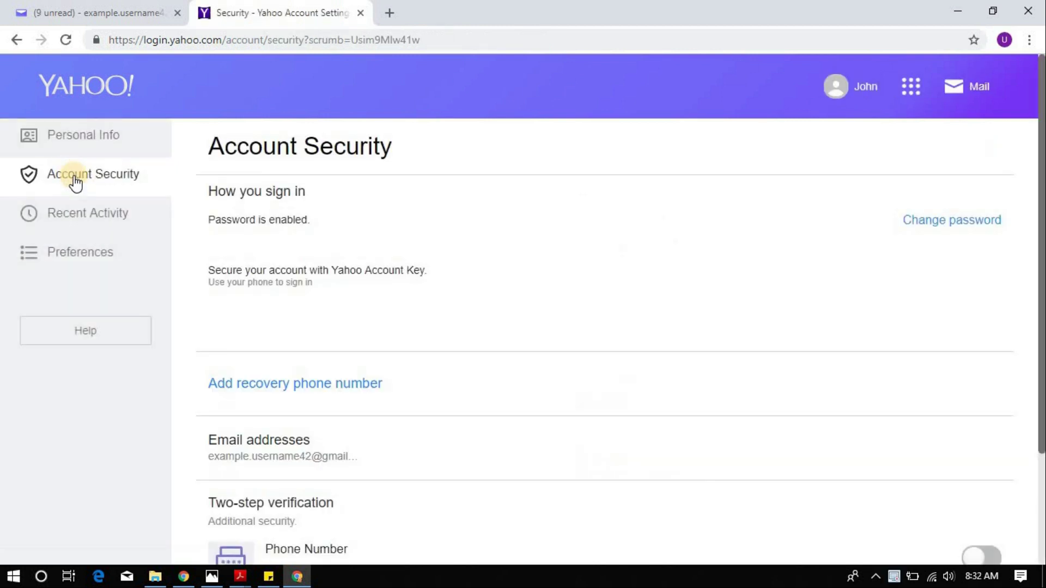
{"action": "left_click", "coordinate": [304, 393]}
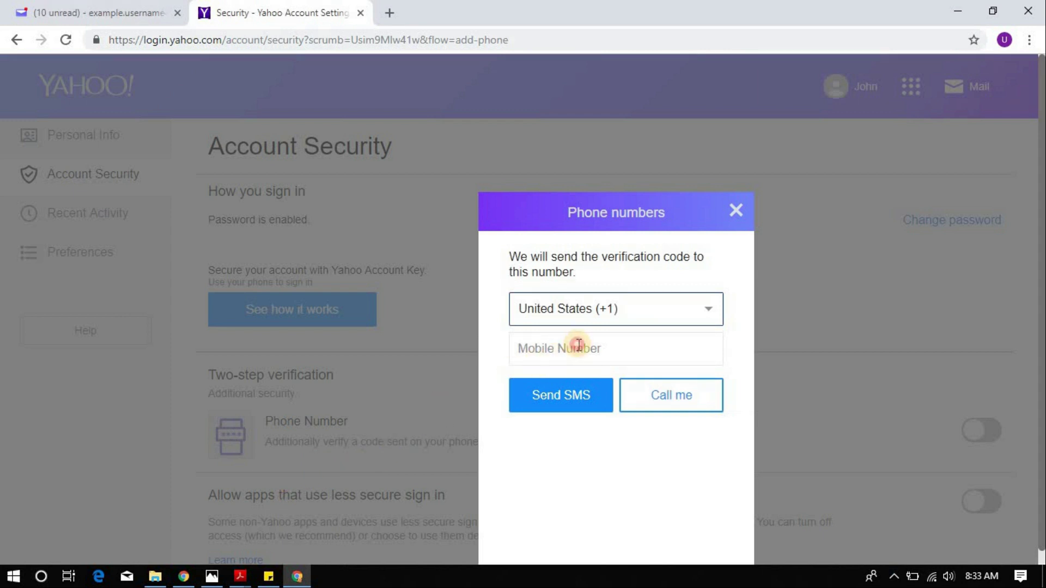
{"action": "left_click", "coordinate": [578, 346]}
{"action": "type", "text": "555"}
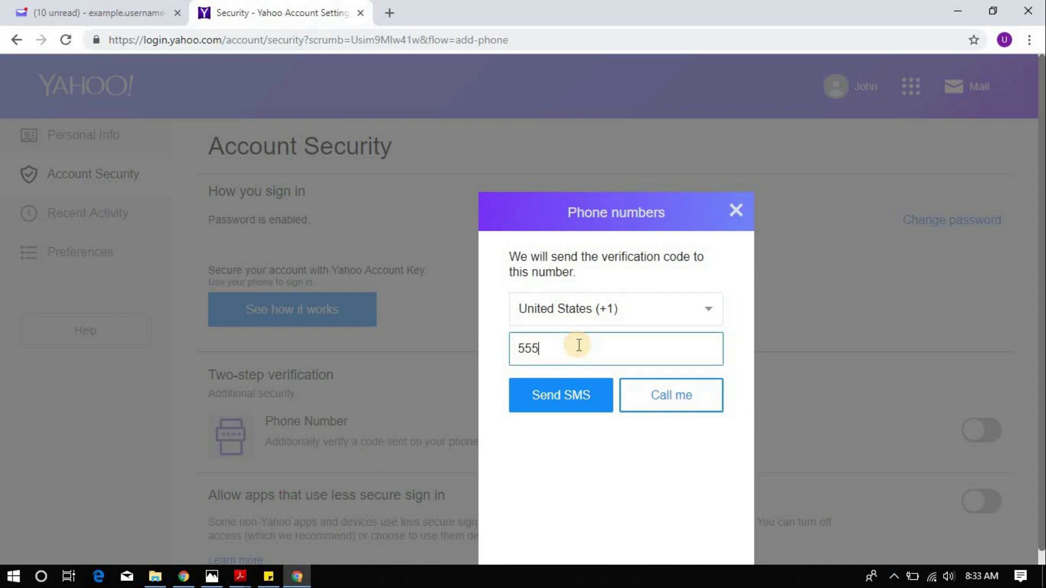
{"action": "type", "text": "0"}
{"action": "type", "text": "987455"}
{"action": "type", "text": "6"}
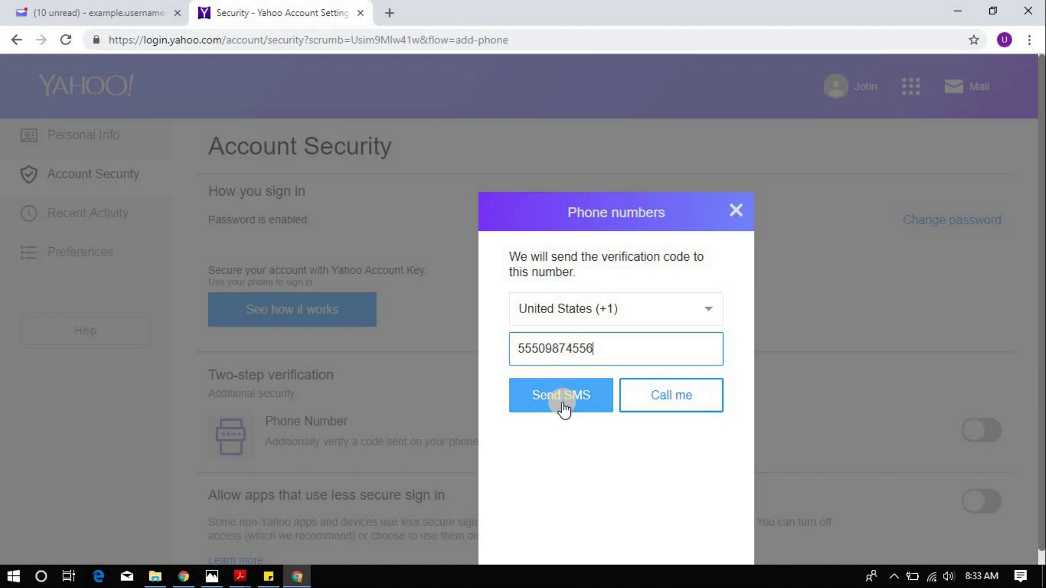
{"action": "left_click", "coordinate": [564, 403]}
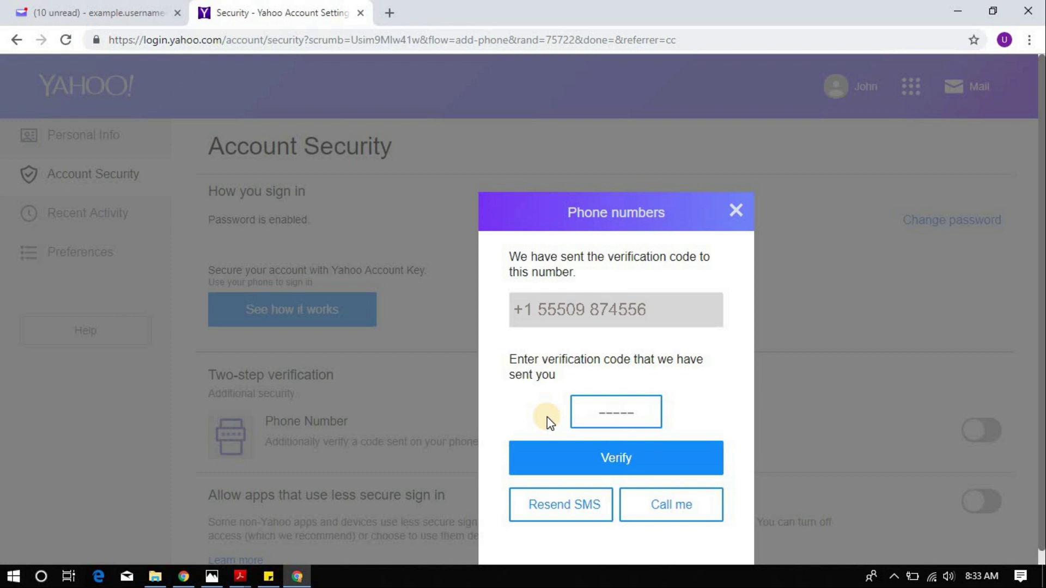
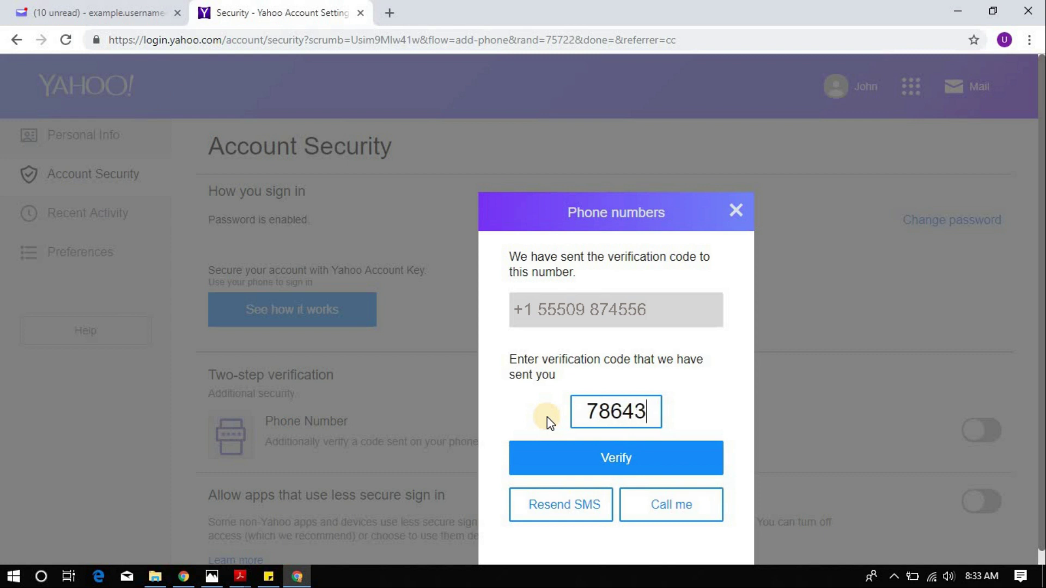
{"action": "left_click", "coordinate": [620, 461]}
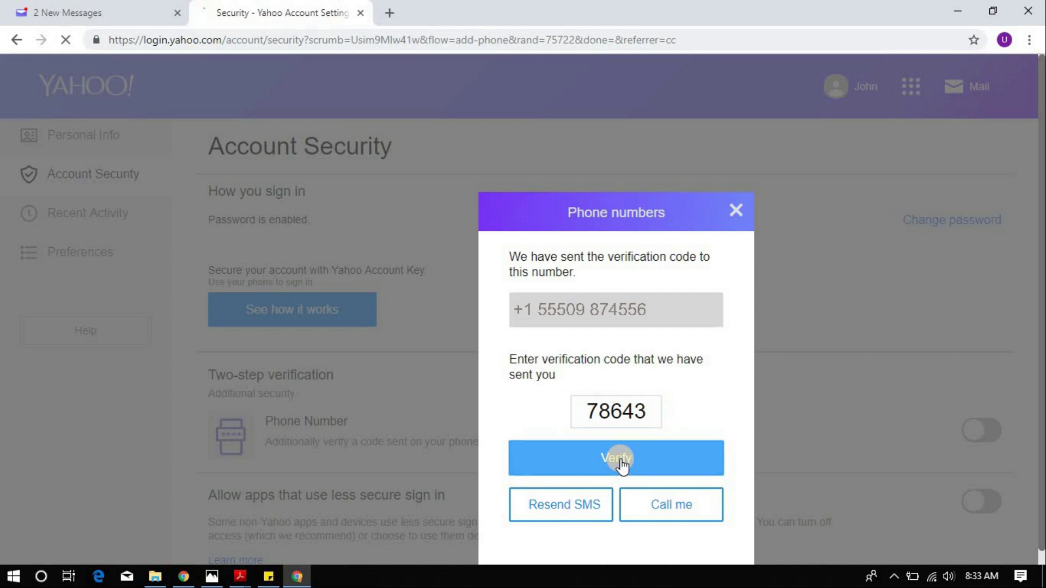